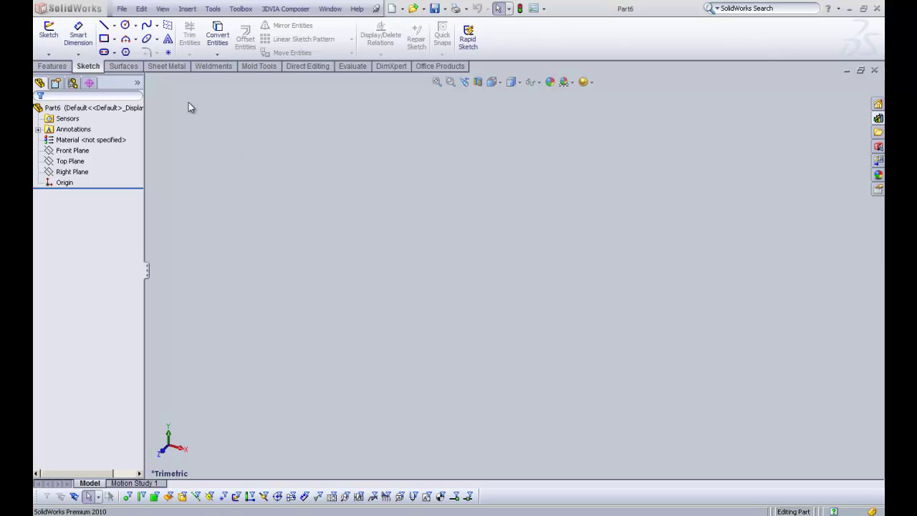
Draw a tall, narrow corner rectangle on the Front Plane, up and left of the origin.
left_click(104, 40)
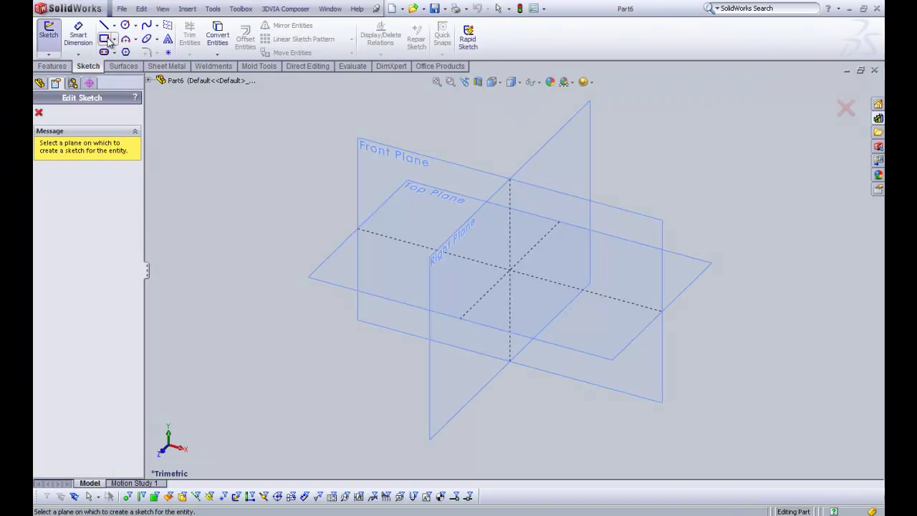
left_click(415, 156)
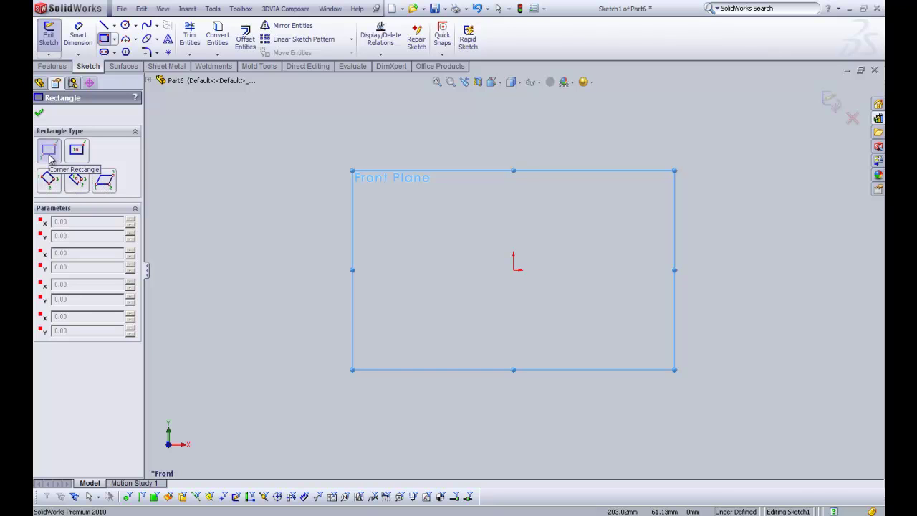
left_click(234, 124)
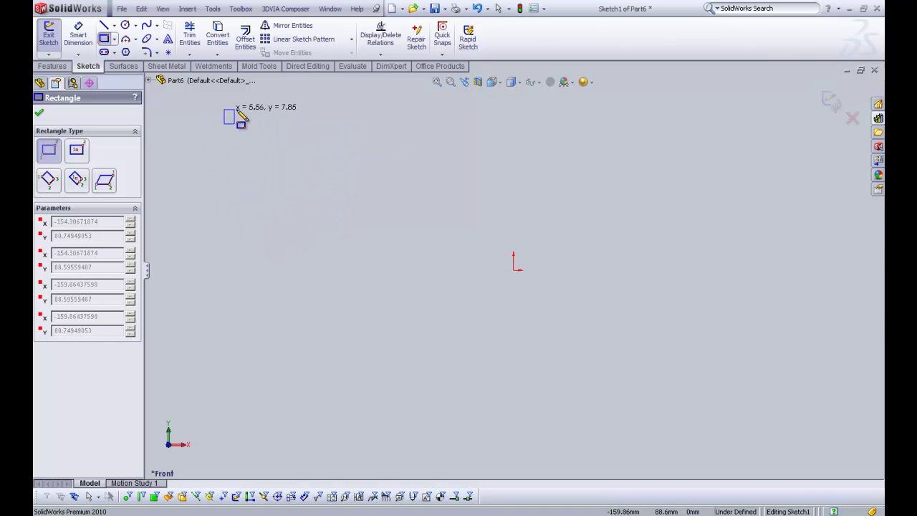
left_click(277, 224)
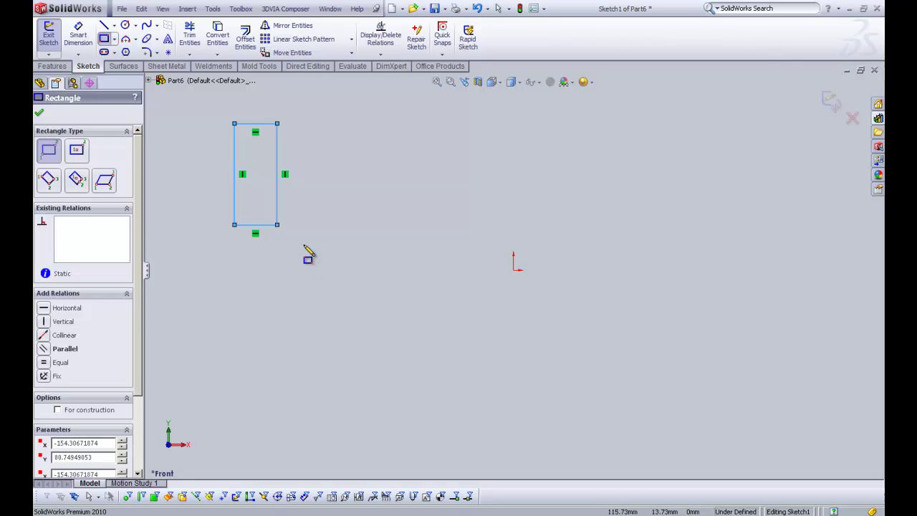
Draw a center rectangle of matching height right of the first, with crossing construction diagonals.
left_click(84, 156)
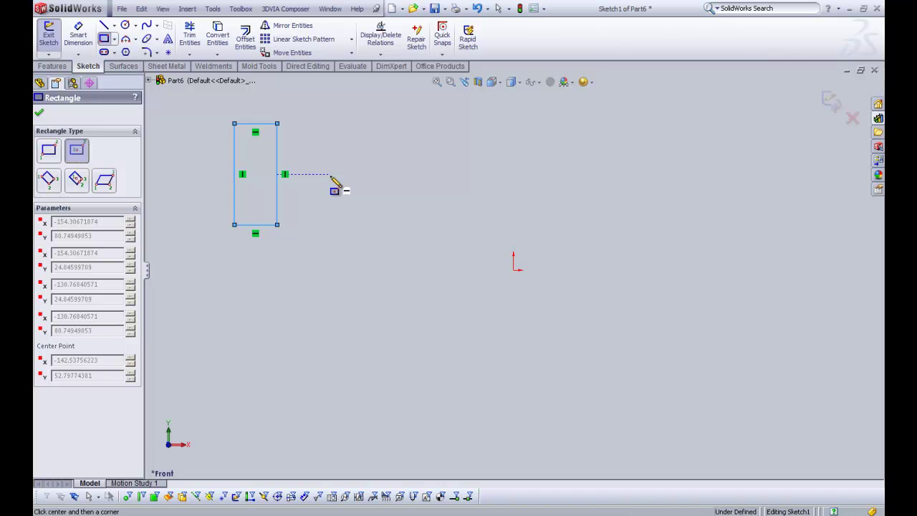
left_click(328, 175)
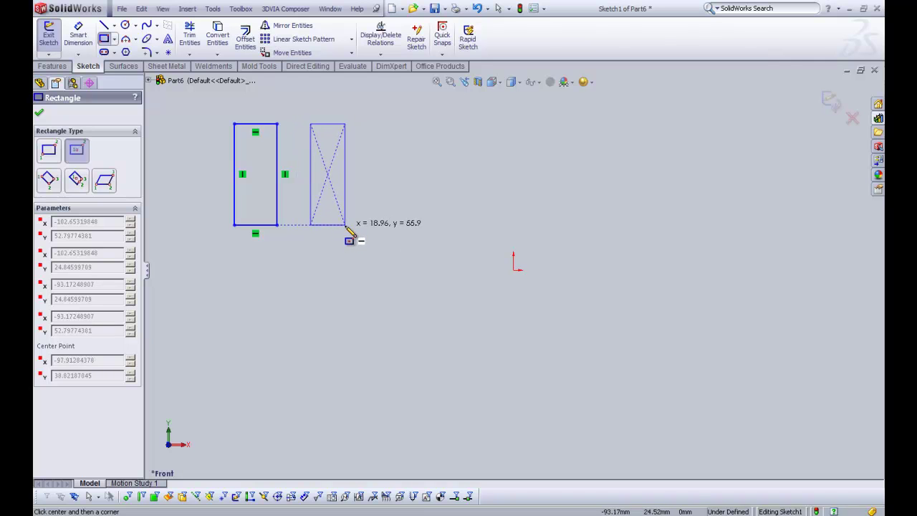
left_click(352, 225)
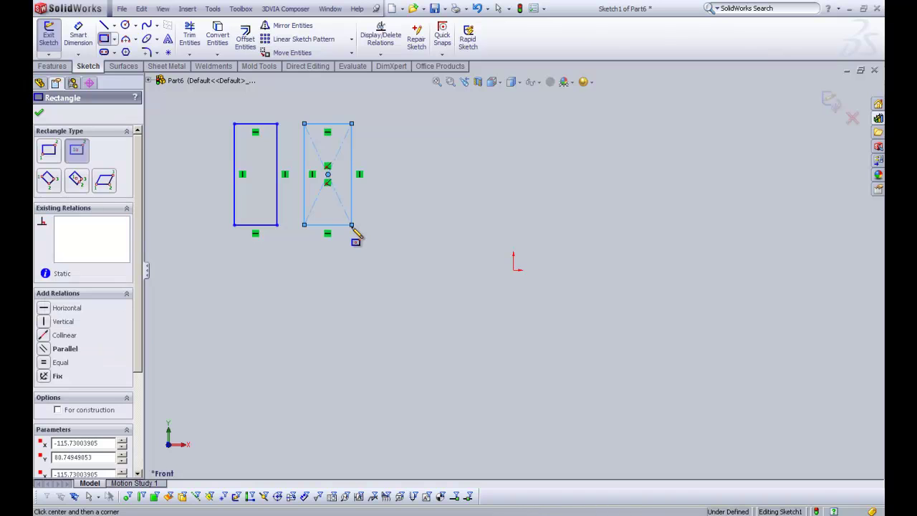
Exit the rectangle tool and box-select the center rectangle's diagonals and center point.
right_click(370, 205)
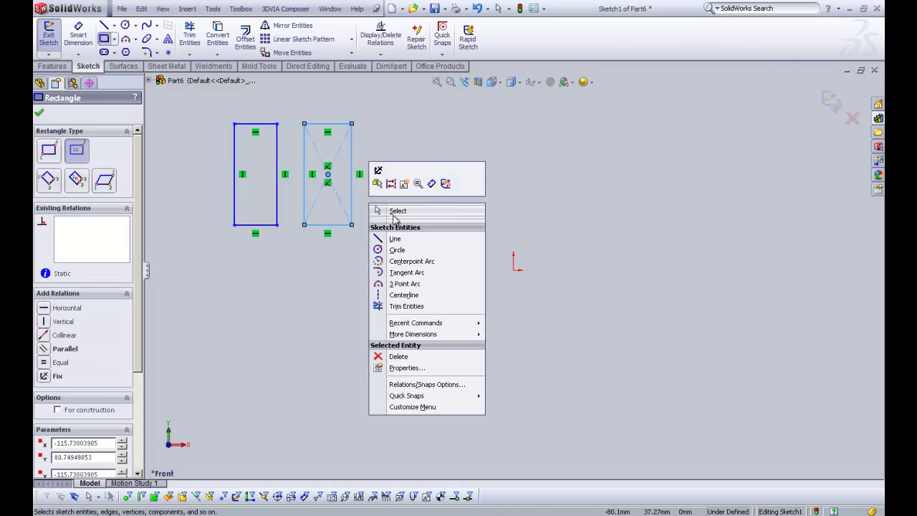
left_click(393, 215)
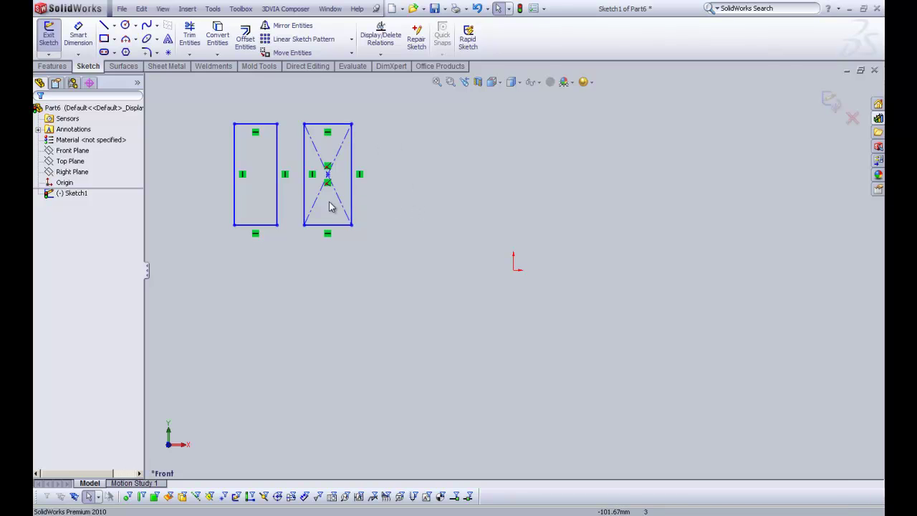
left_click_drag(334, 215, 315, 141)
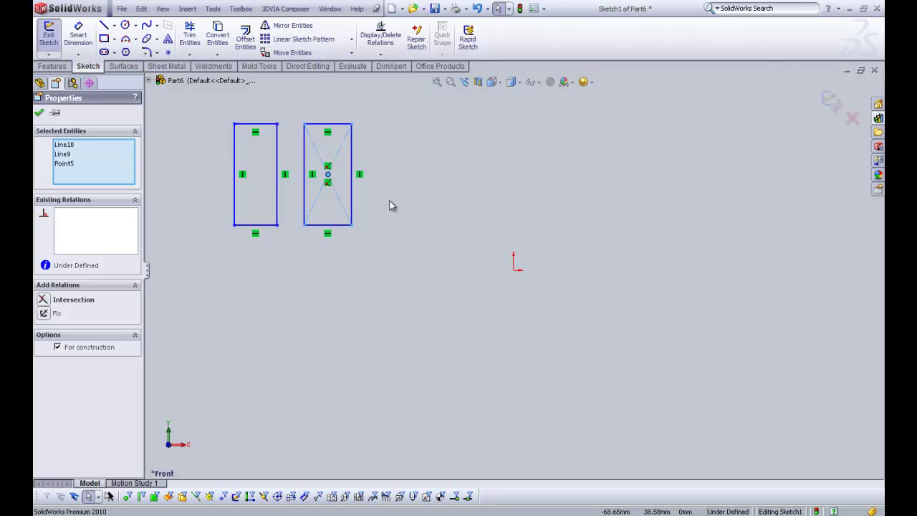
right_click(391, 205)
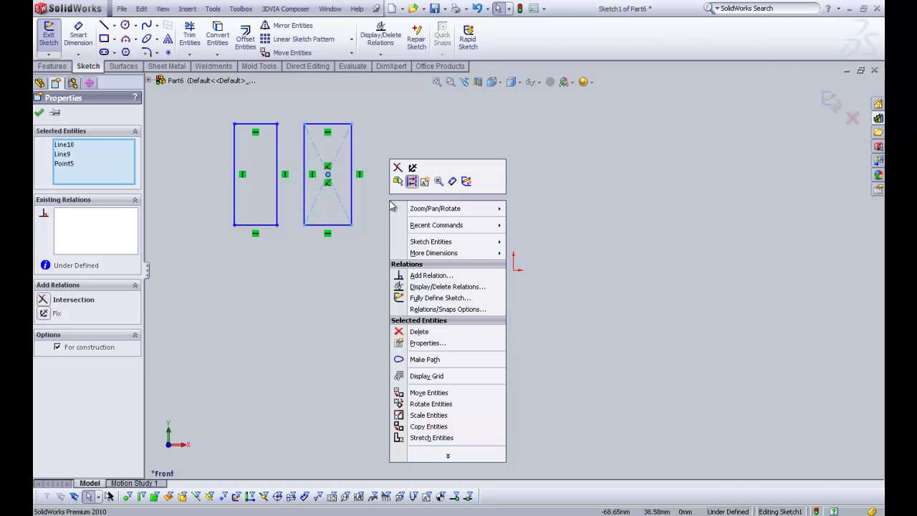
left_click(390, 204)
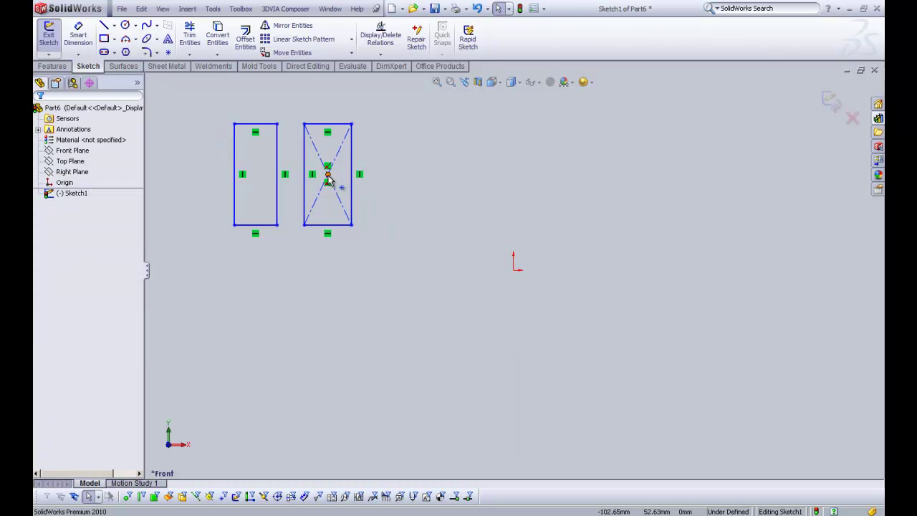
mouse_move(329, 181)
left_mouse_down()
mouse_move(360, 180)
mouse_move(452, 254)
mouse_move(501, 277)
mouse_move(445, 274)
mouse_move(514, 274)
left_mouse_up()
left_click(550, 357)
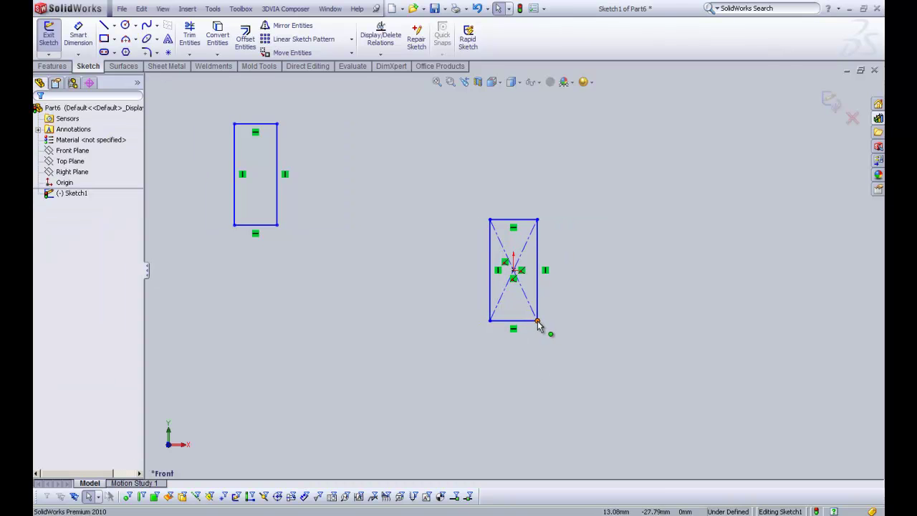
mouse_move(537, 321)
left_mouse_down()
mouse_move(597, 277)
mouse_move(602, 398)
mouse_move(673, 368)
mouse_move(587, 362)
mouse_move(548, 319)
mouse_move(566, 345)
mouse_move(537, 397)
mouse_move(536, 333)
left_mouse_up()
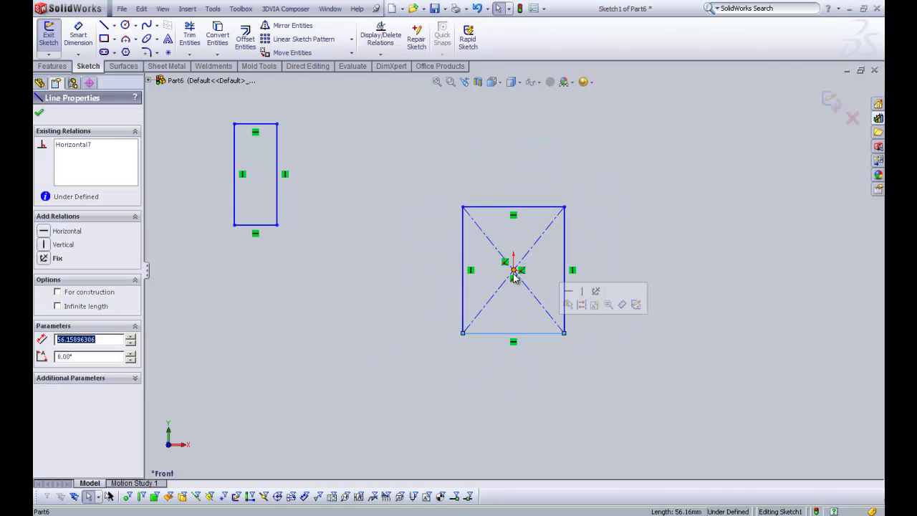
left_click(491, 242)
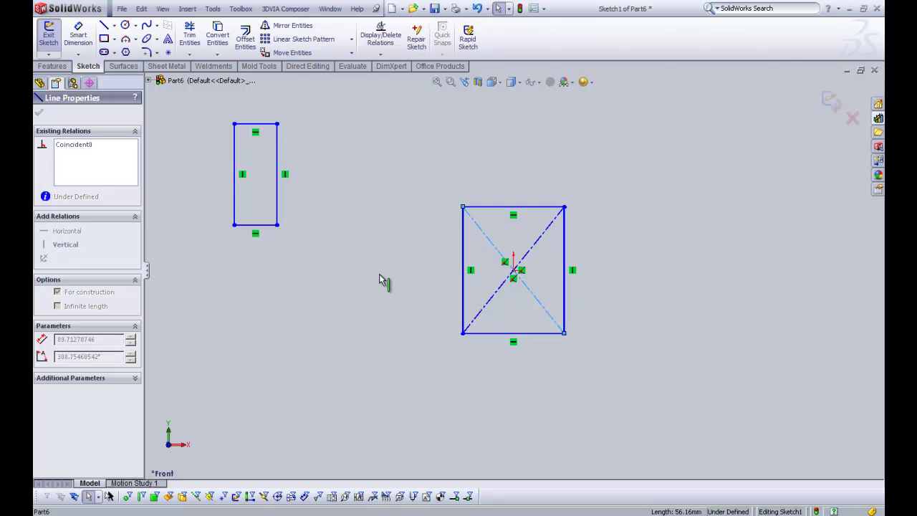
left_click(410, 245)
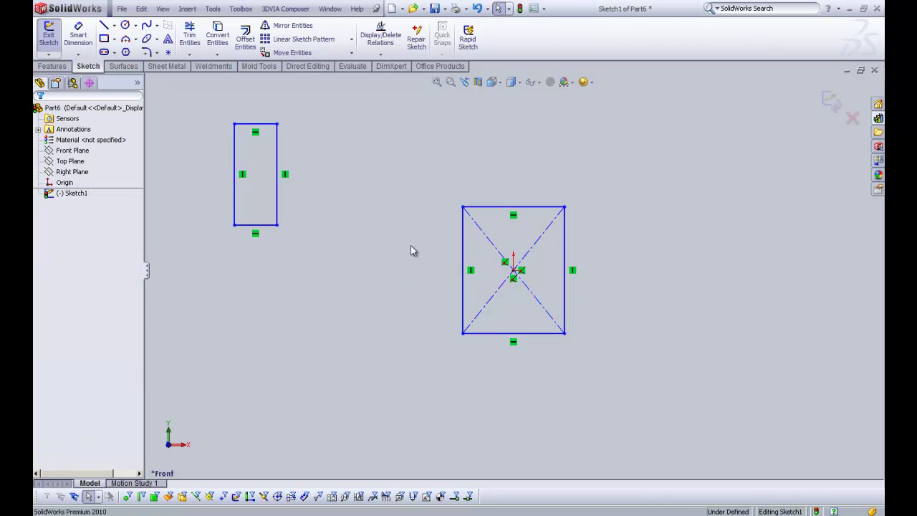
key("ctrl+z")
key("ctrl+z")
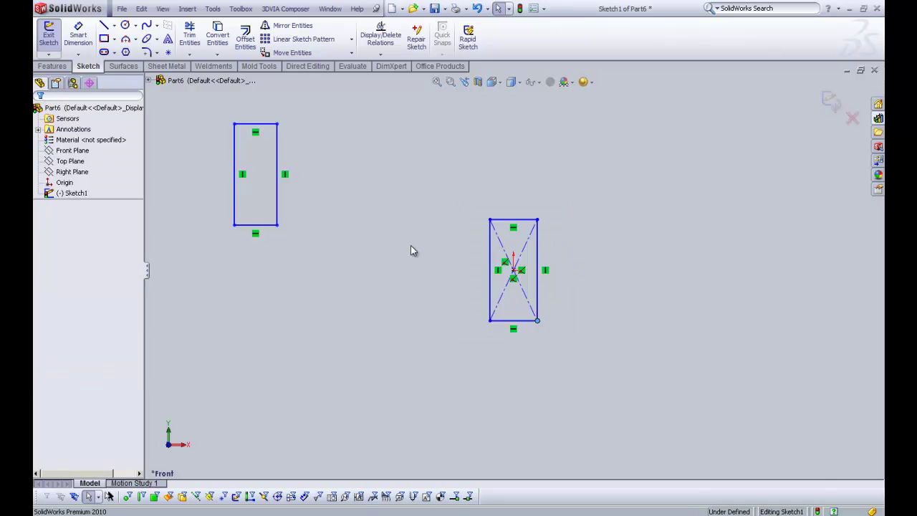
key("ctrl+z")
Drag the left rectangle's edges so it is wider and roughly the center rectangle's height.
left_click(327, 319)
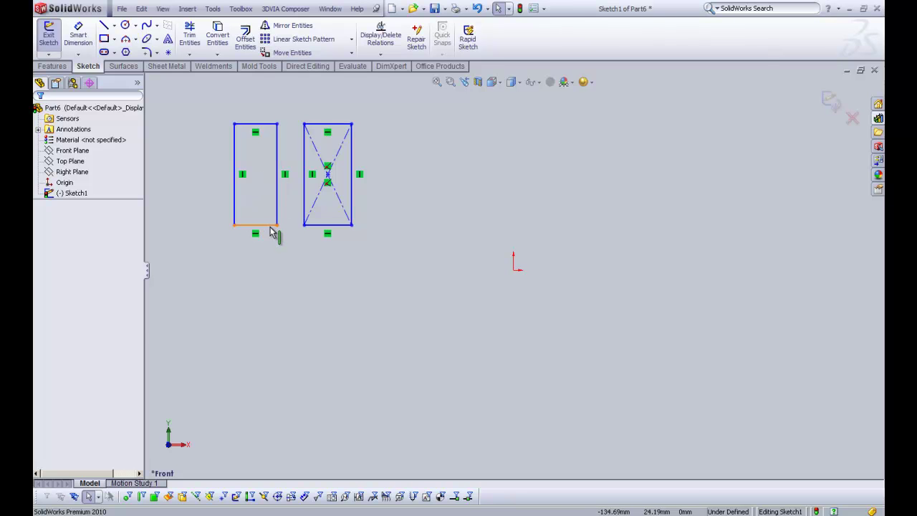
left_click_drag(273, 226, 280, 243)
left_click_drag(236, 166, 197, 172)
left_click_drag(221, 129, 224, 95)
left_click(221, 213)
left_click_drag(221, 250, 215, 228)
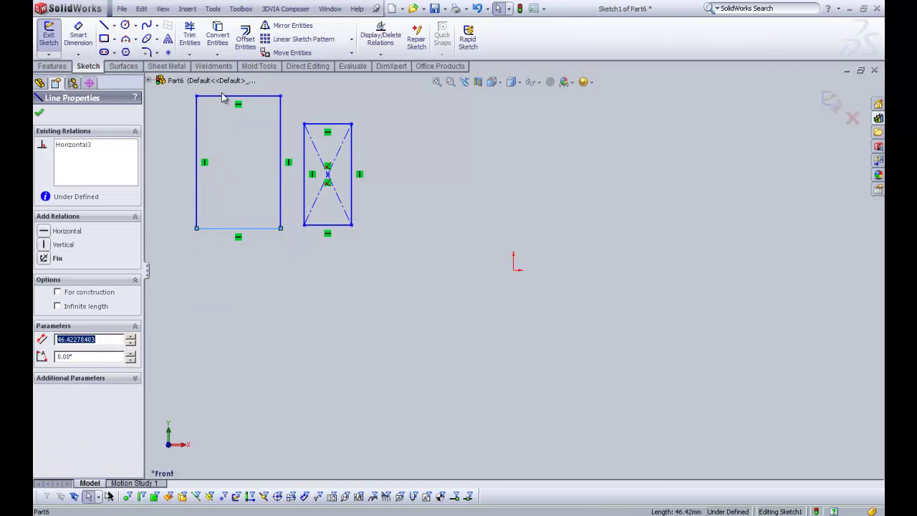
left_click_drag(222, 96, 228, 123)
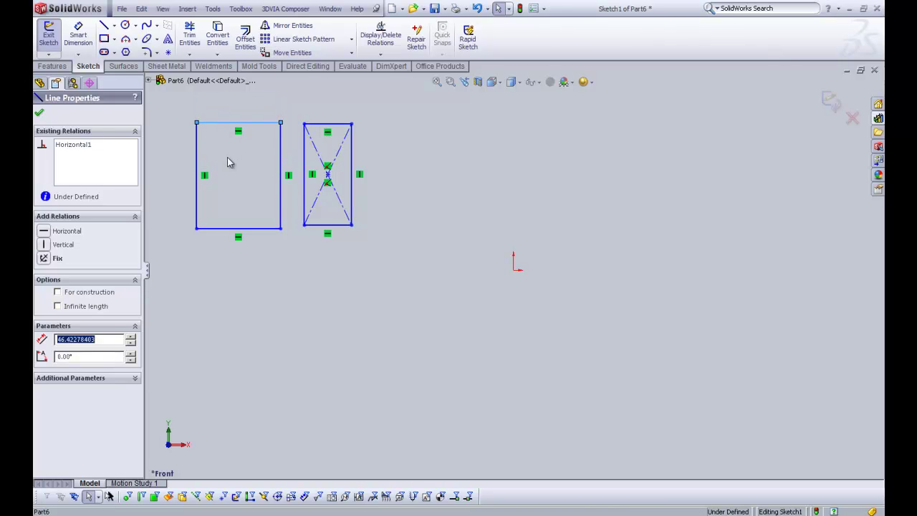
left_click(227, 163)
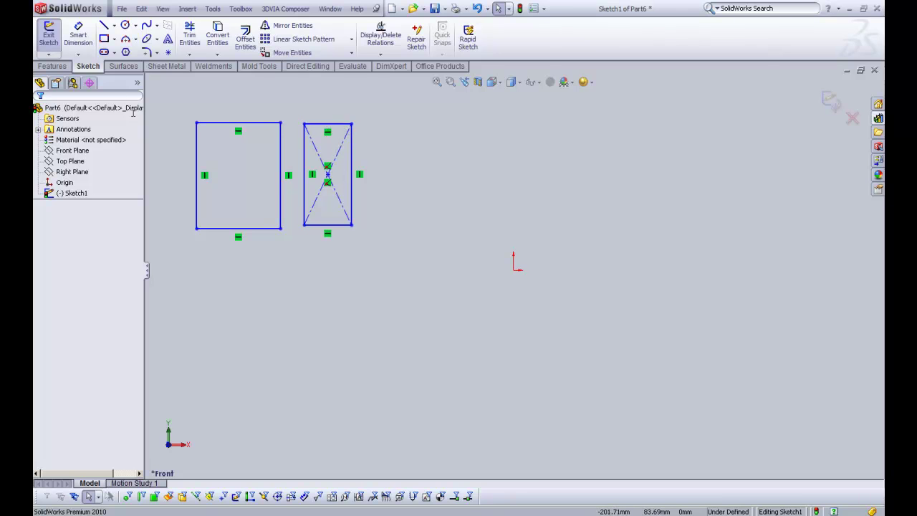
Draw a tilted 3 Point Corner Rectangle below the first two rectangles.
left_click(114, 40)
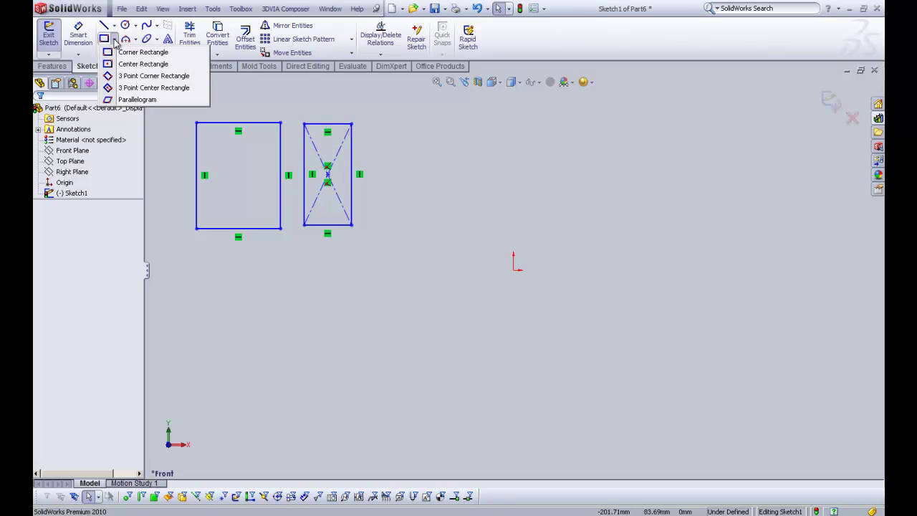
left_click(158, 77)
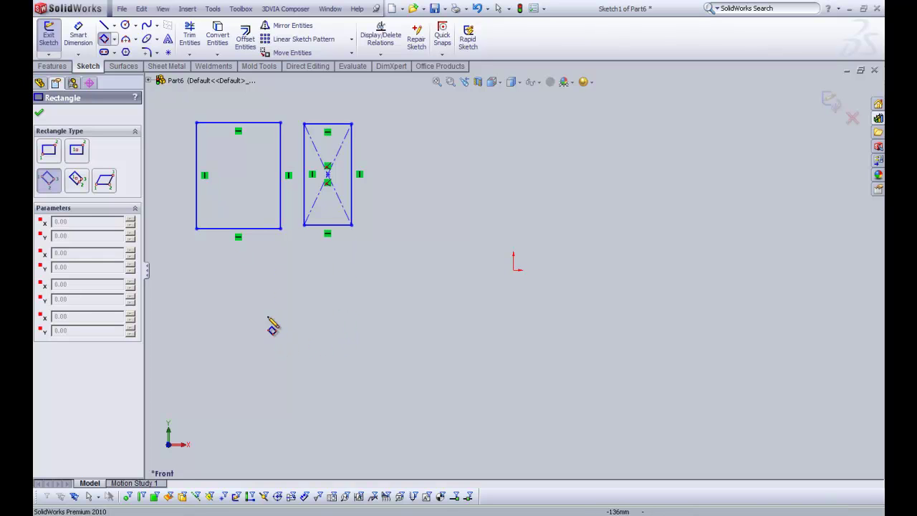
left_click(254, 309)
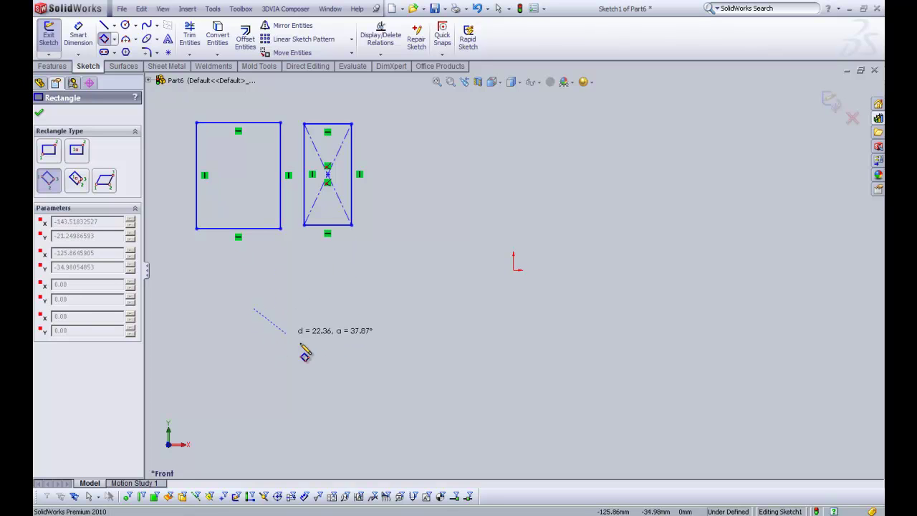
left_click(360, 381)
left_click(399, 324)
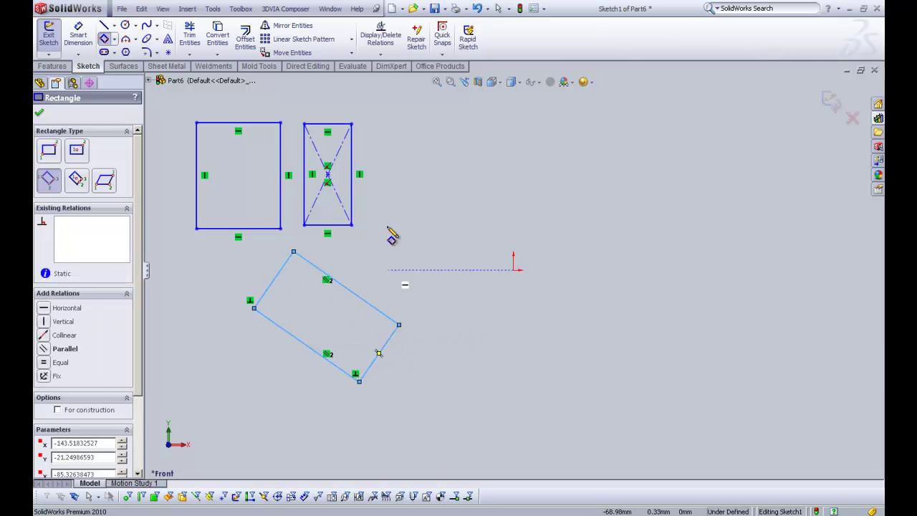
Draw an upright three-point rectangle right of the center rectangle, then exit the tool.
left_click(385, 125)
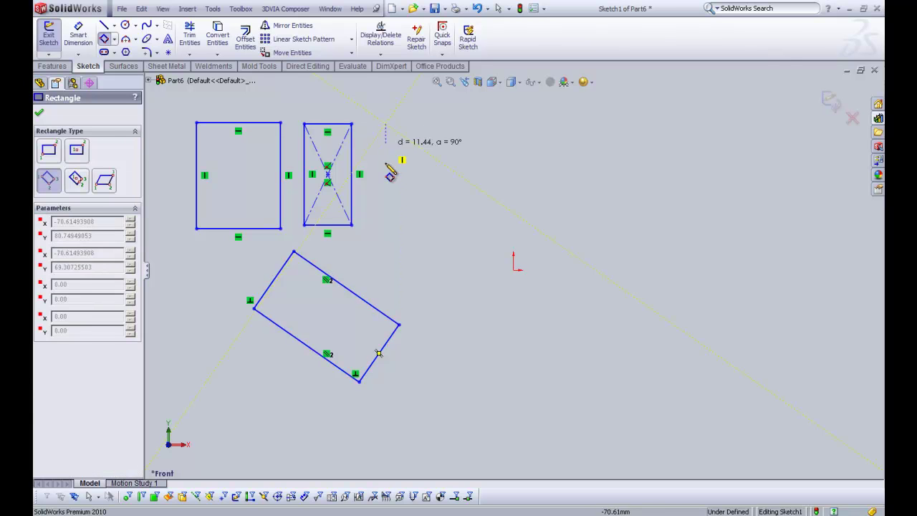
left_click(386, 226)
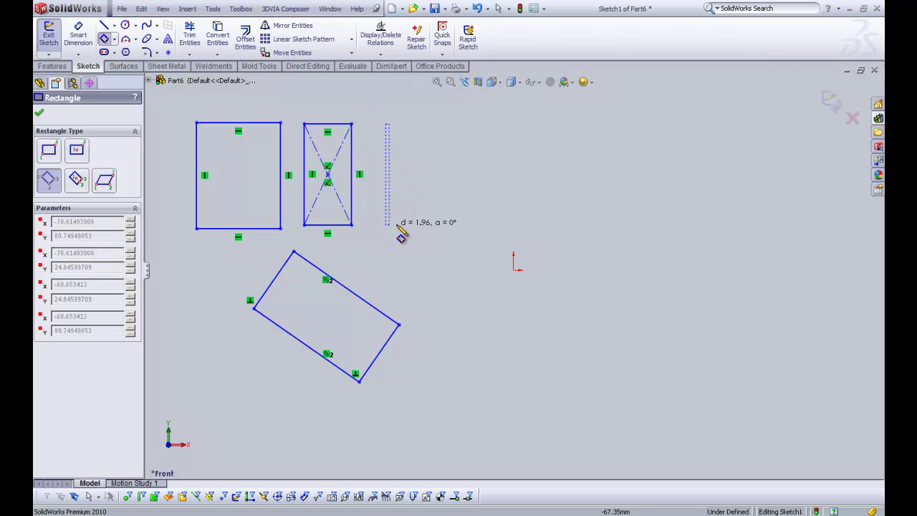
left_click(434, 228)
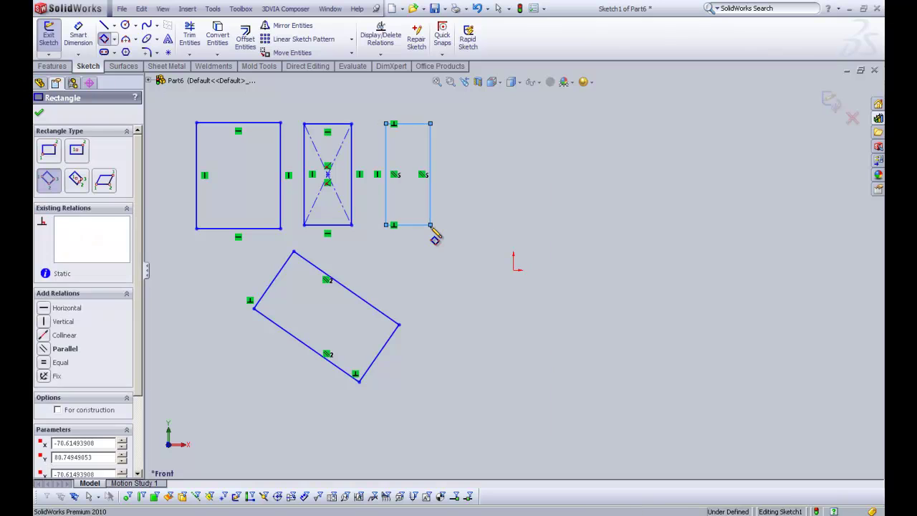
right_click(432, 227)
left_click(444, 234)
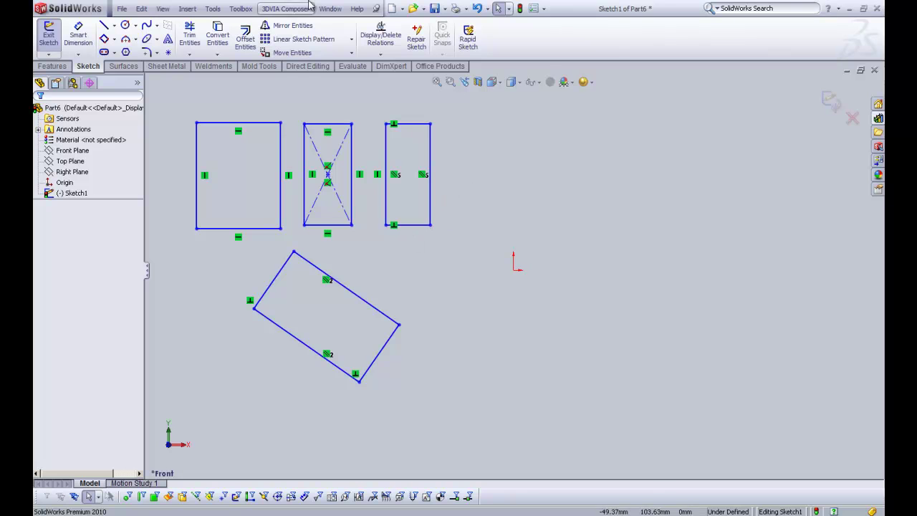
Draw a 3 Point Center Rectangle with crossing diagonals to the right of the row.
left_click(113, 39)
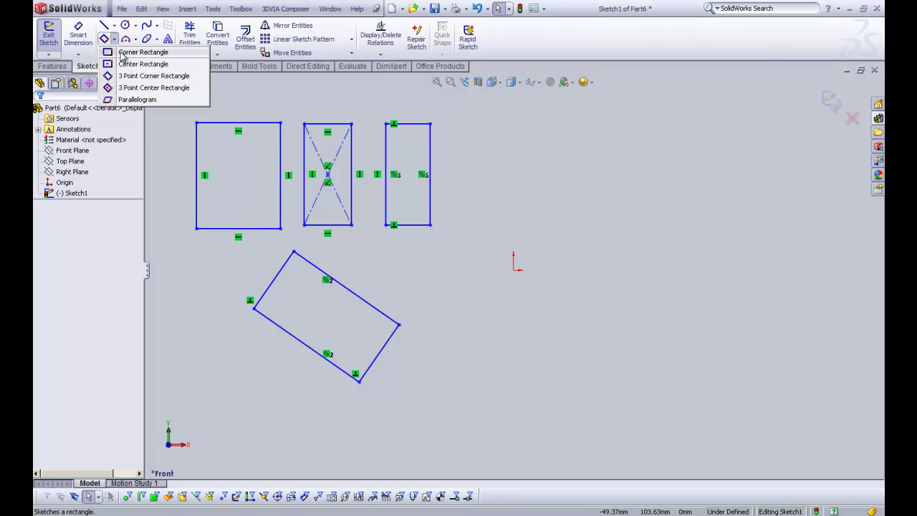
left_click(147, 88)
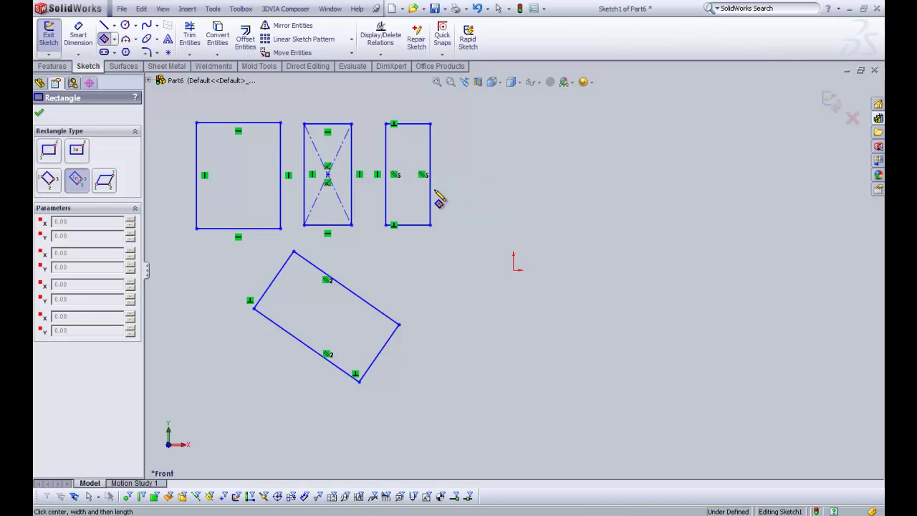
left_click(485, 174)
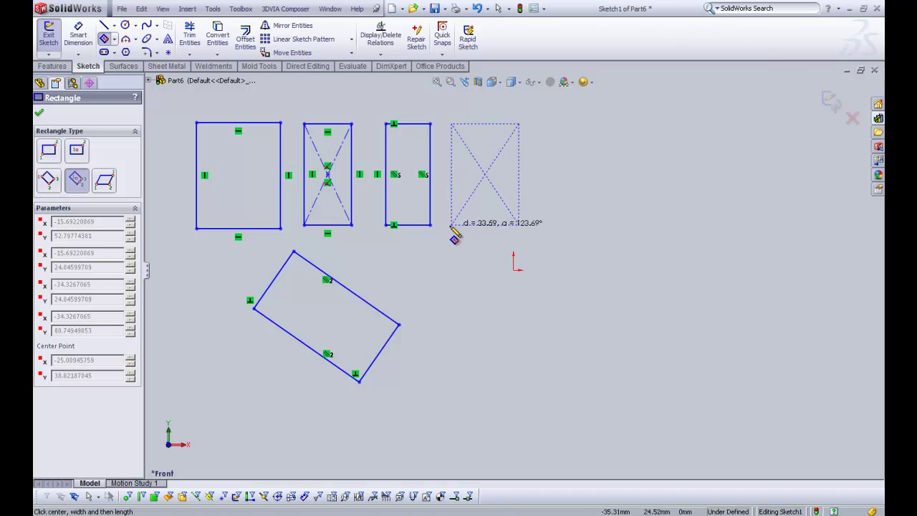
left_click(449, 225)
Exit the tool and drag the center rectangle down to the lower right.
right_click(478, 256)
left_click(491, 261)
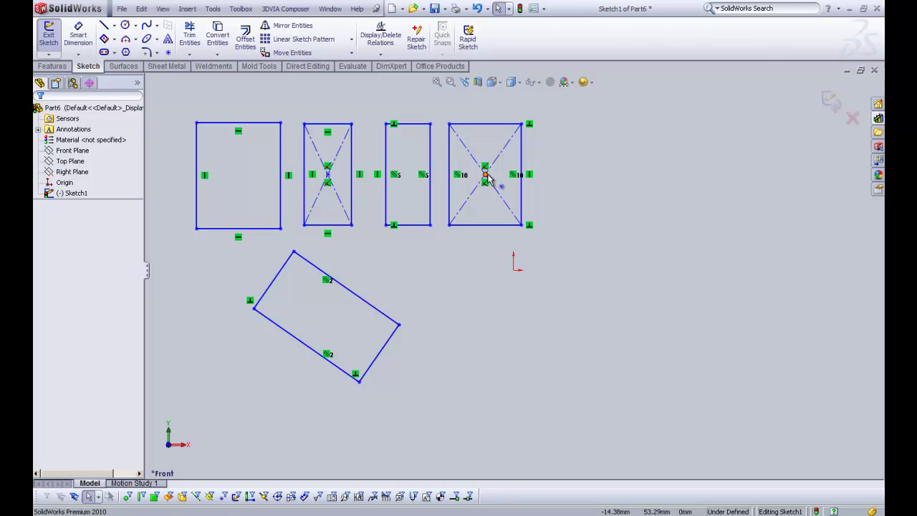
mouse_move(499, 181)
left_mouse_down()
mouse_move(593, 231)
mouse_move(543, 326)
mouse_move(487, 288)
left_mouse_up()
left_click(554, 383)
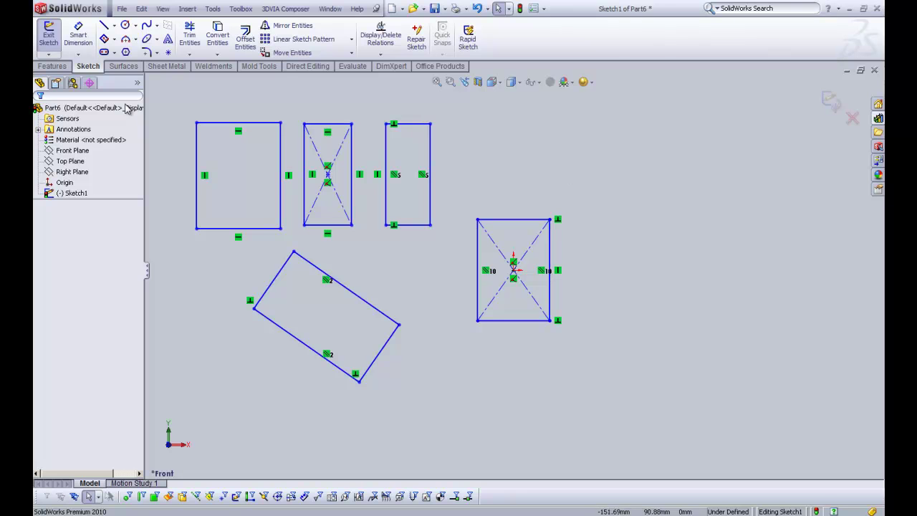
Draw a parallelogram with a horizontal bottom side and slanted sides at the upper right.
left_click(115, 41)
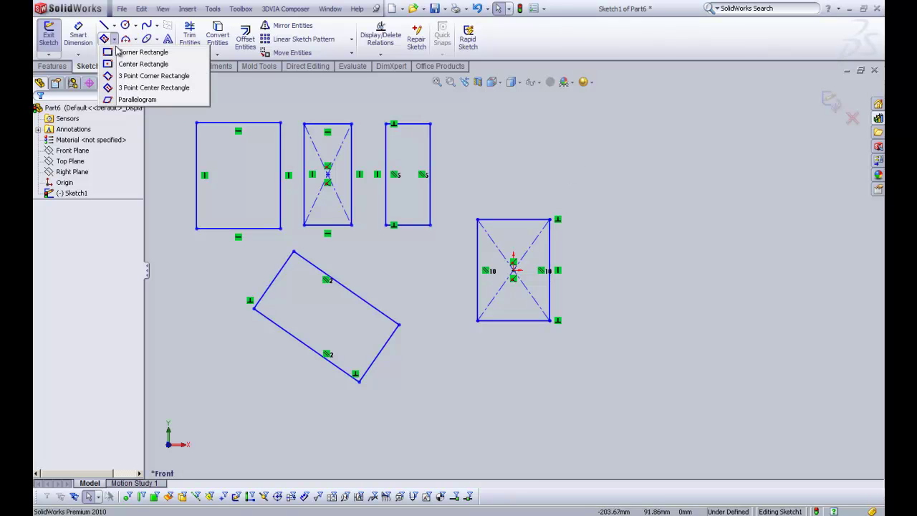
left_click(136, 99)
left_click(578, 189)
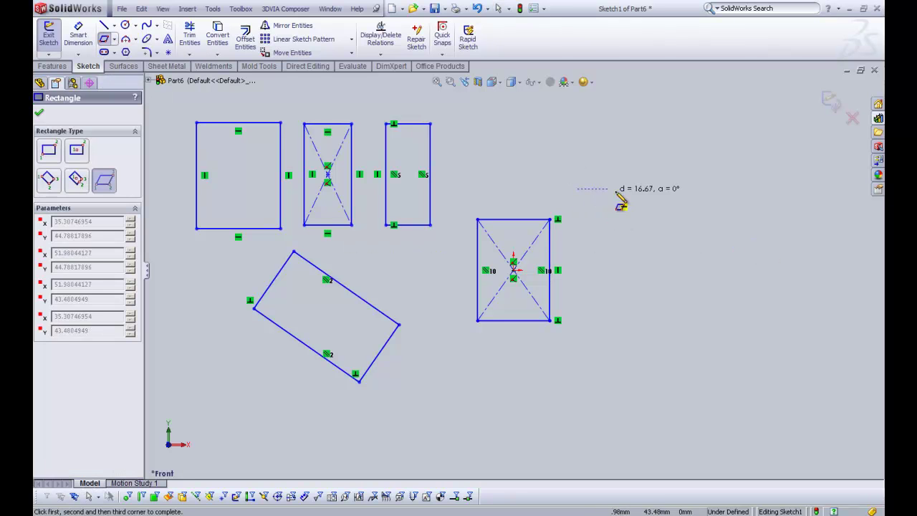
left_click(694, 189)
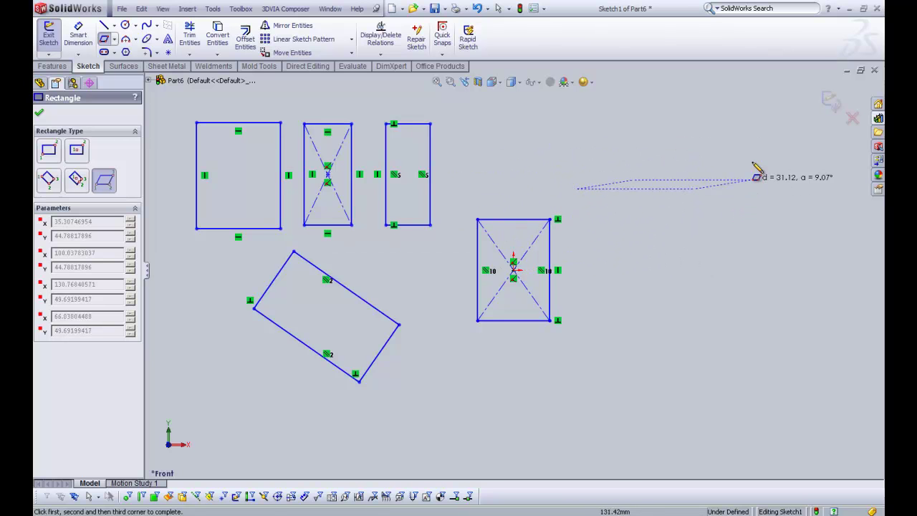
left_click(741, 143)
right_click(753, 176)
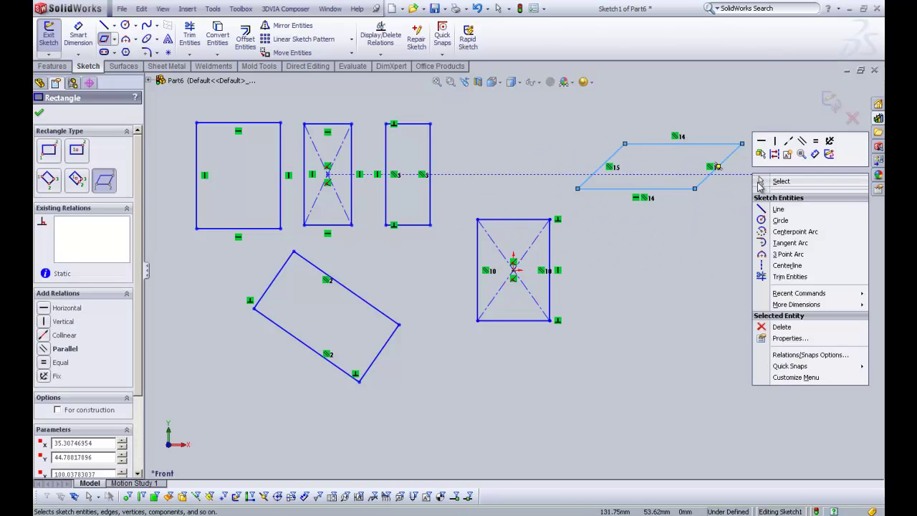
left_click(780, 181)
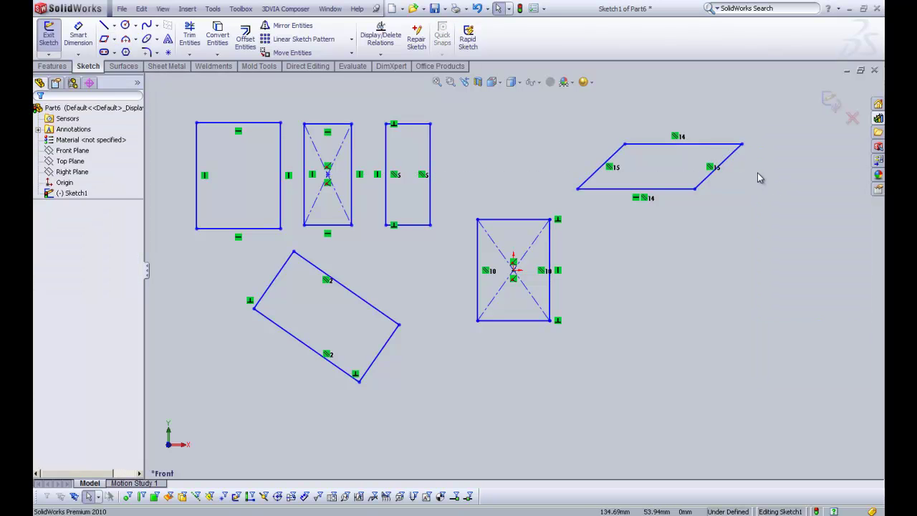